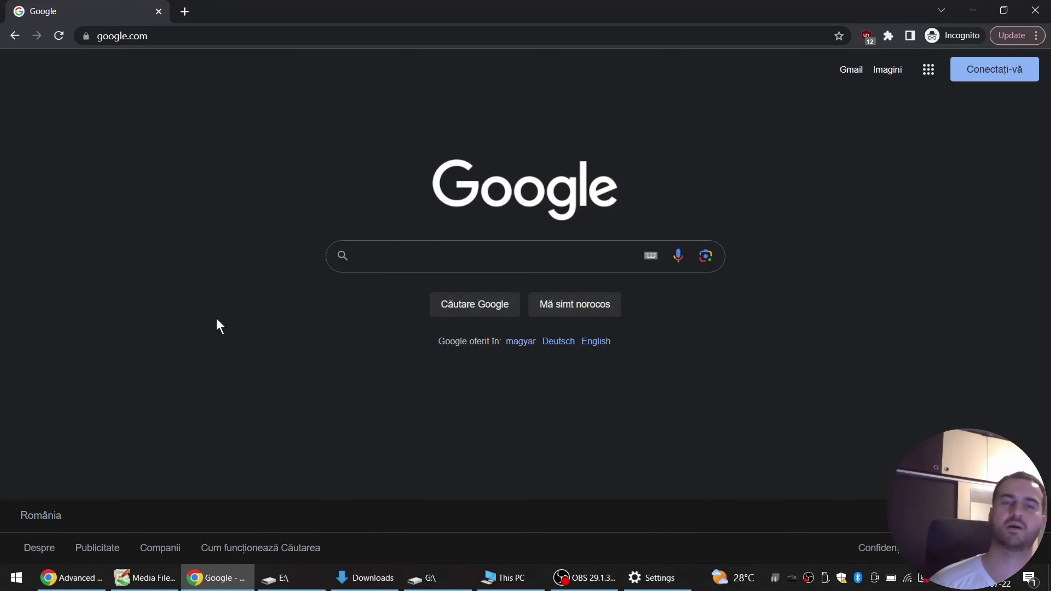
Step: Search Google for 'viltrox download'
left_click(440, 255)
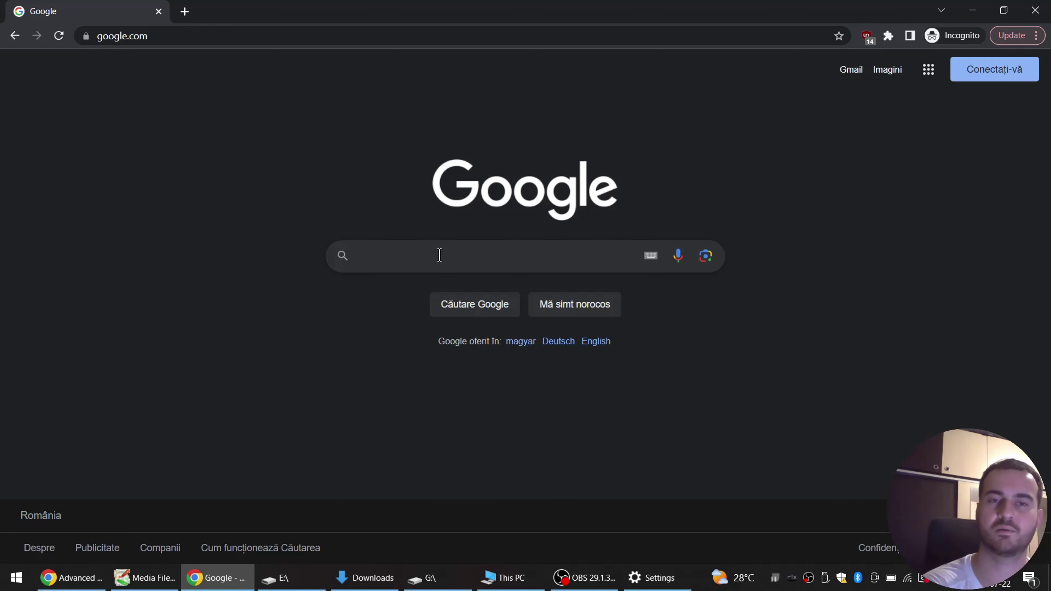
type("viltrox d")
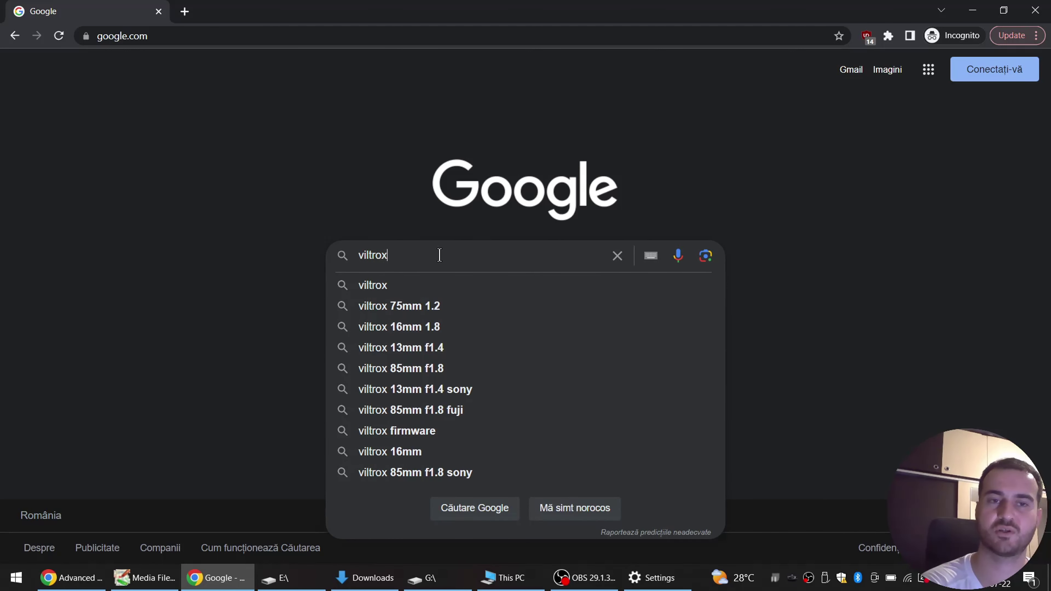
type("ownload")
key("Return")
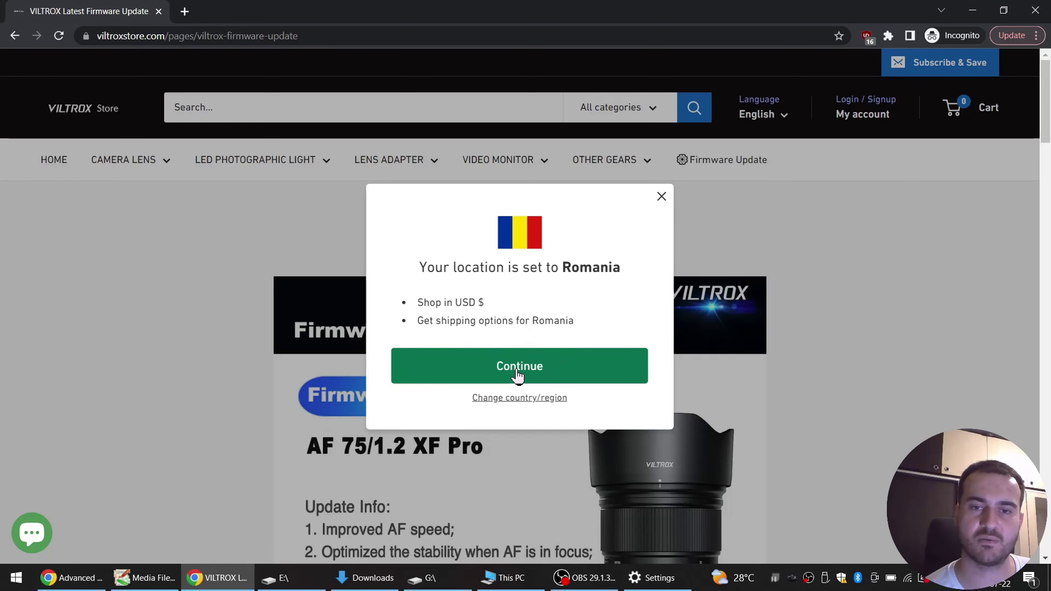
Step: Accept the Romania location notice, then reload and scroll the Viltrox firmware update page
left_click(518, 375)
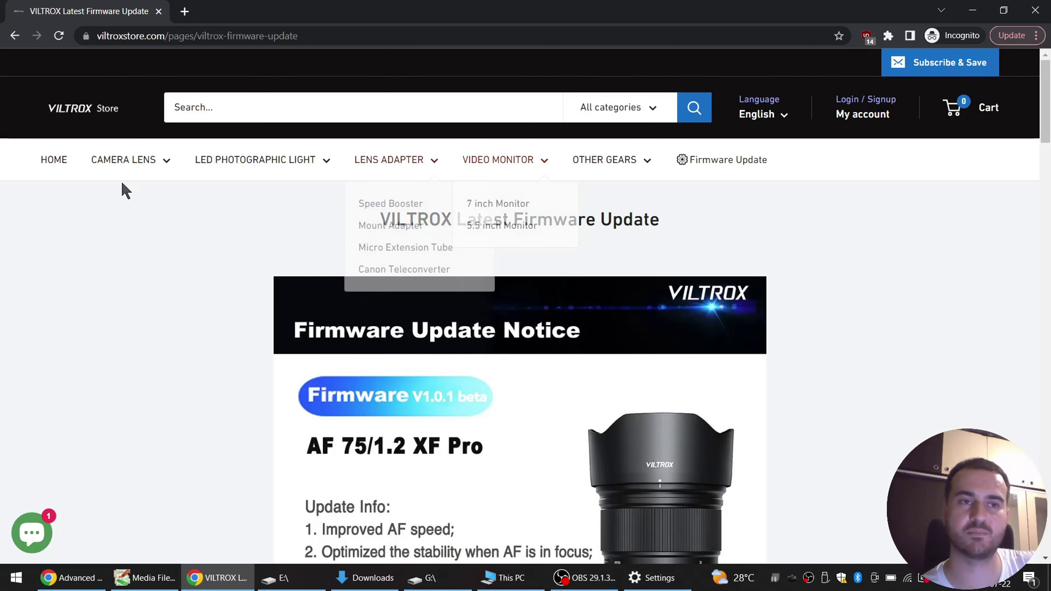
mouse_move(141, 164)
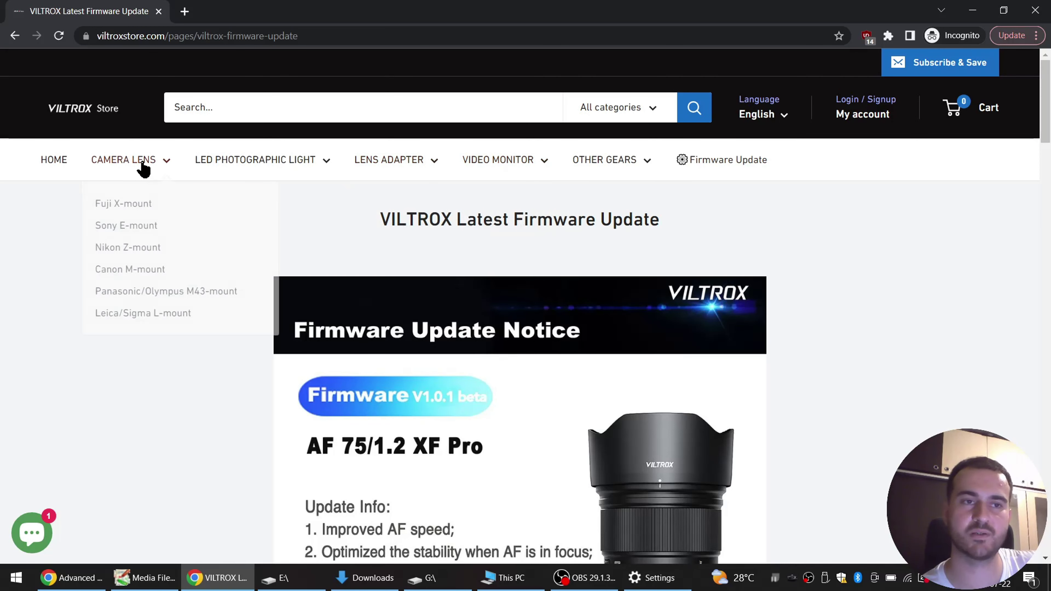
left_click(702, 162)
scroll(234, 345, "down", 6)
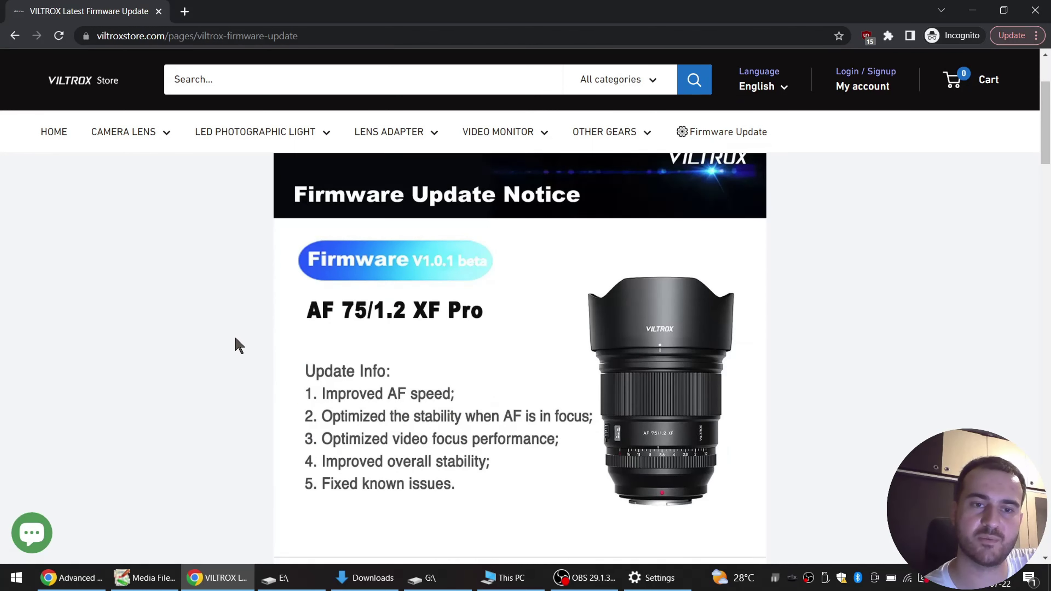
scroll(234, 345, "down", 4)
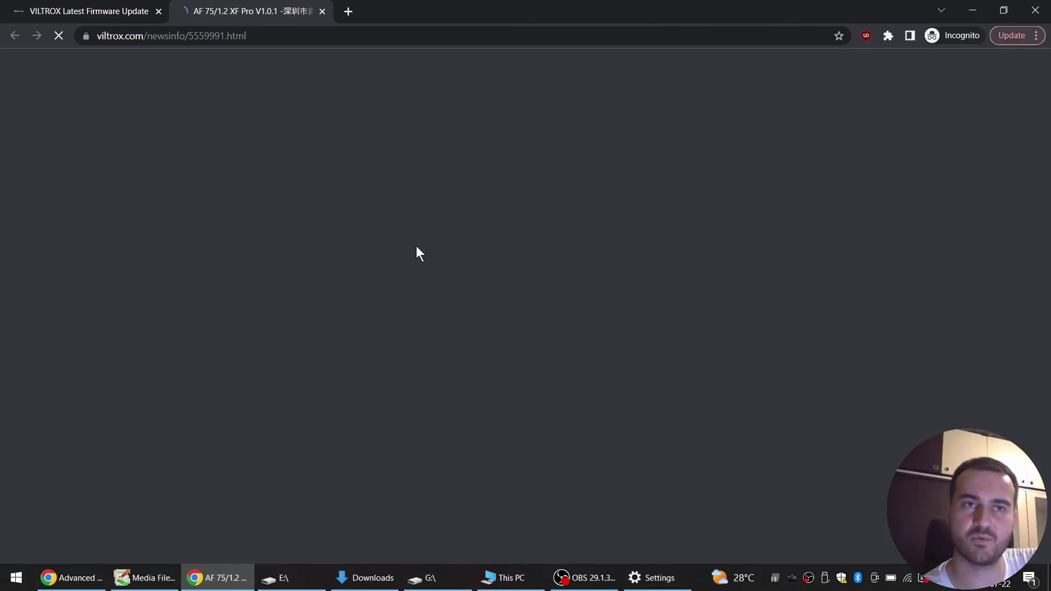
Step: Open Viltrox's APS-C lens category and browse its article list
scroll(94, 399, "down", 5)
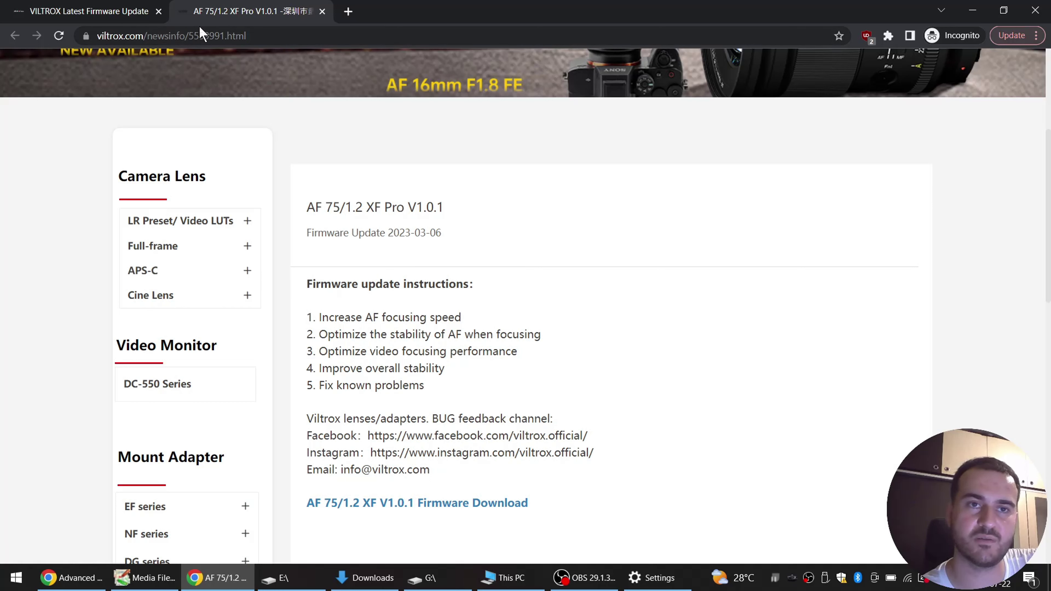
left_click(135, 273)
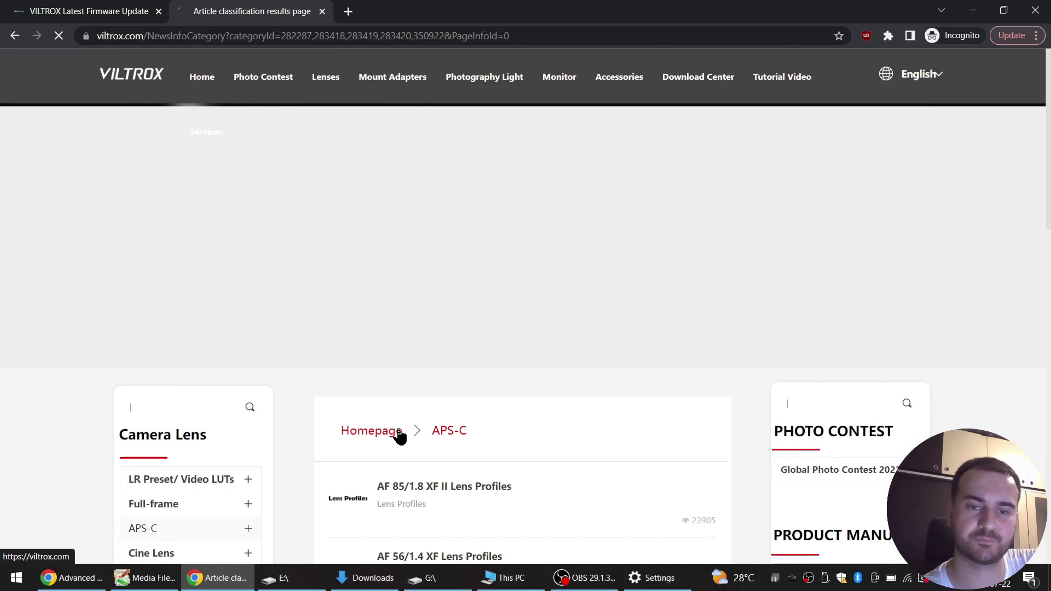
scroll(399, 432, "down", 4)
scroll(399, 433, "down", 3)
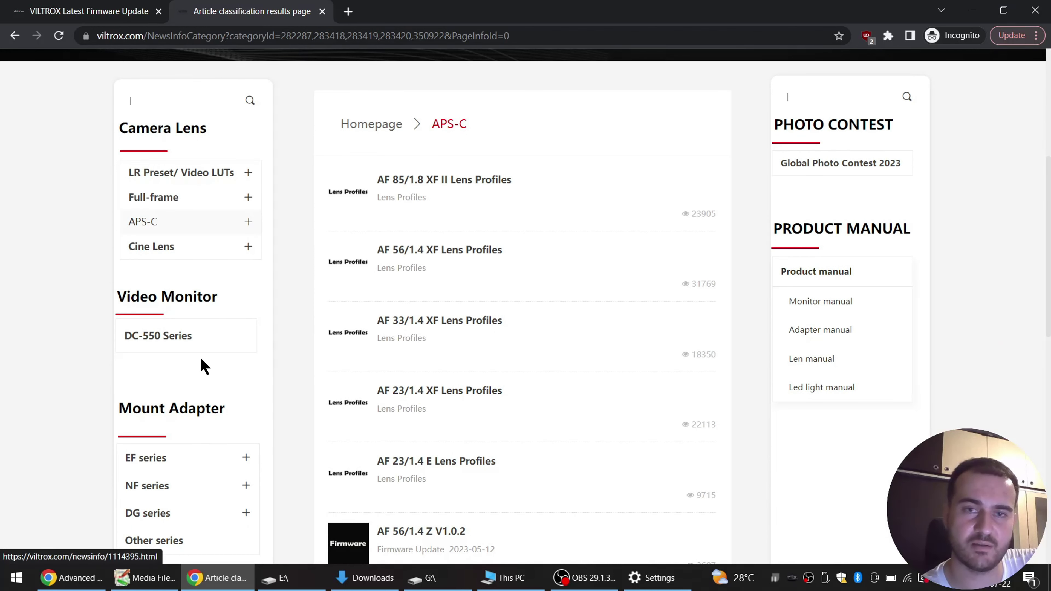
scroll(203, 360, "up", 5)
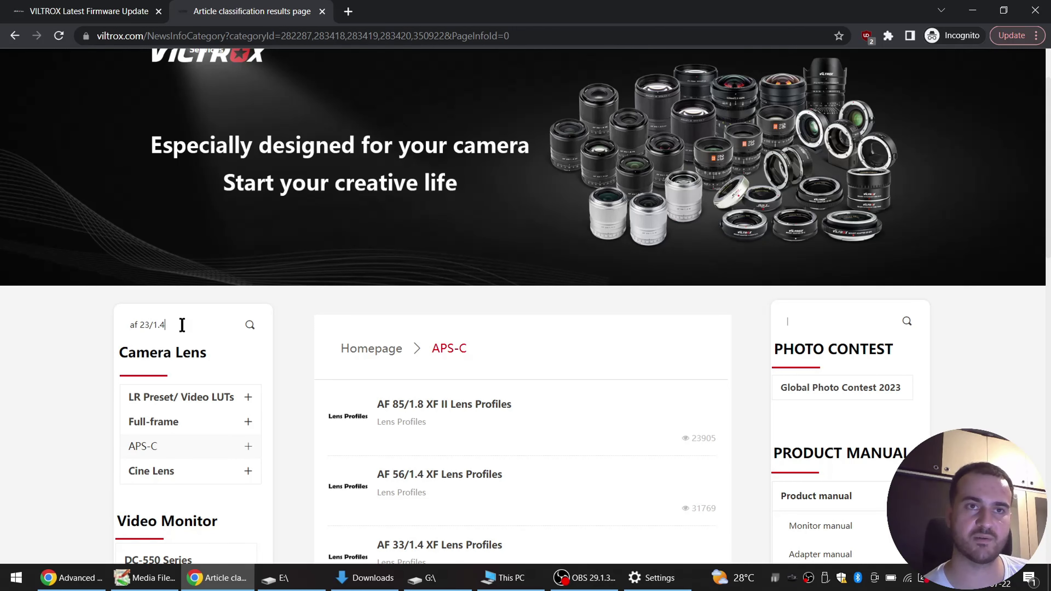
Step: Search the site for af 23/1.4 and open the AF 23/1.4 Z V1.0.6 firmware article
left_click(250, 325)
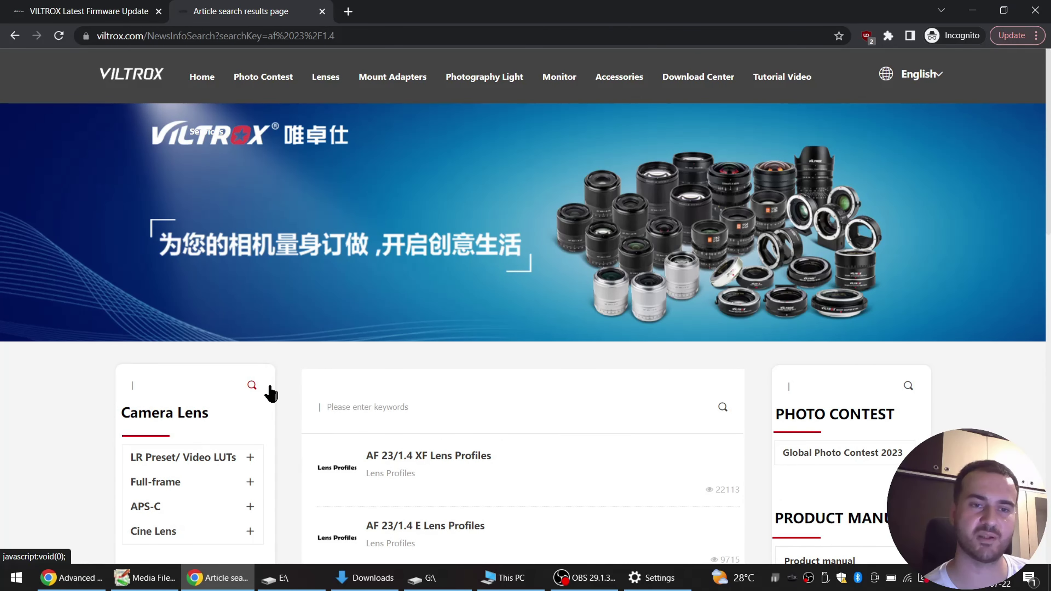
scroll(364, 395, "down", 3)
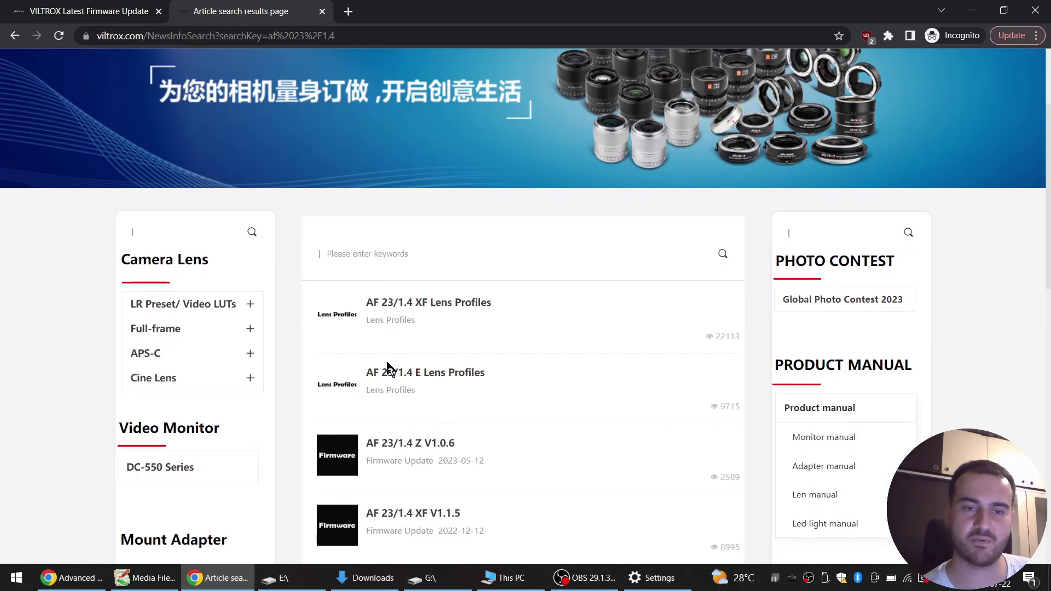
scroll(389, 368, "down", 3)
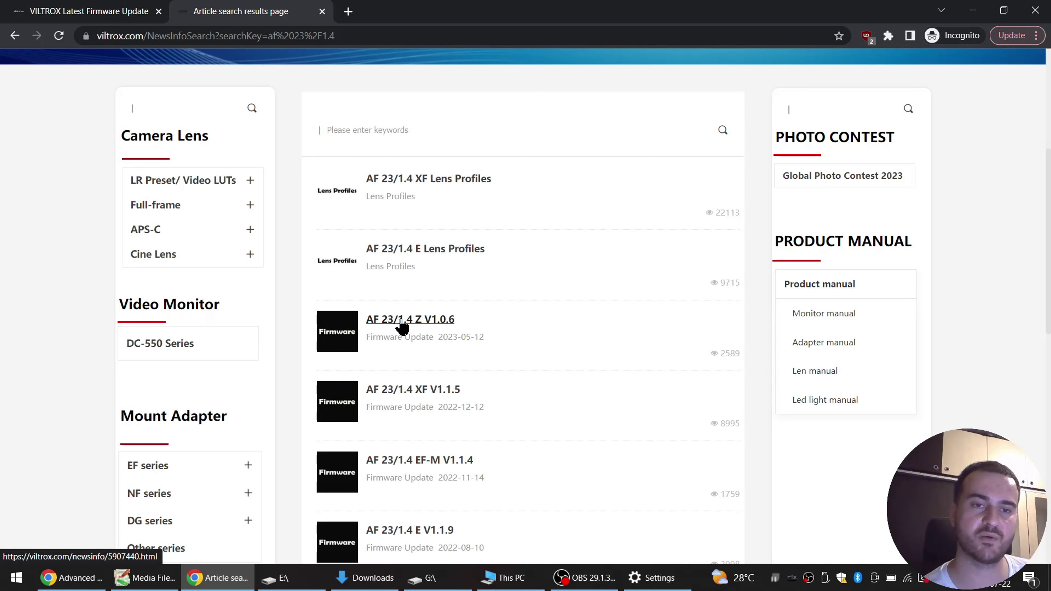
left_click(445, 323)
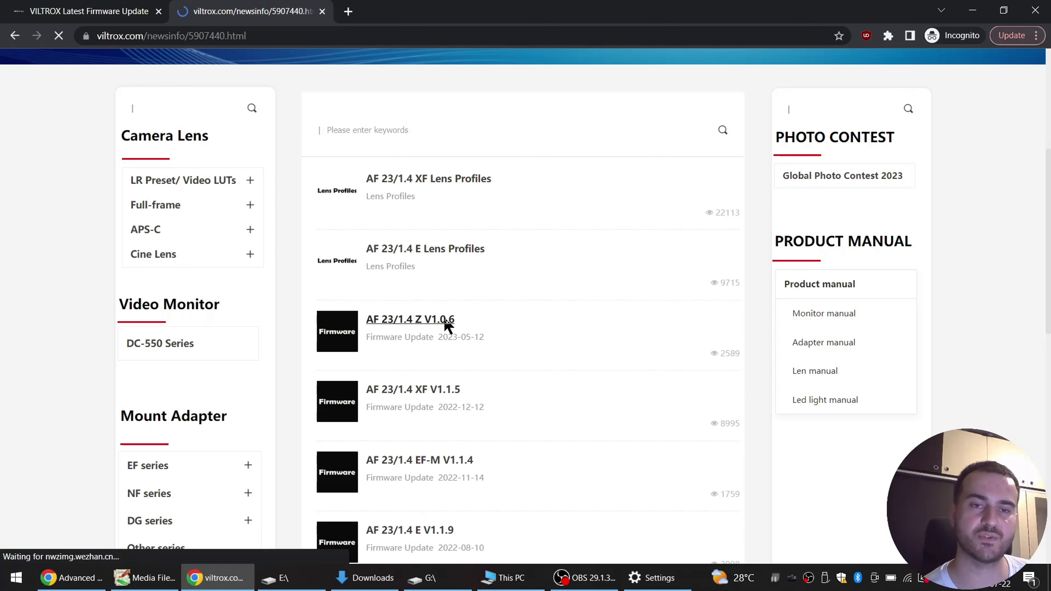
Step: Start the V1.0.6 firmware download from the article's Firmware Download link
scroll(444, 318, "down", 3)
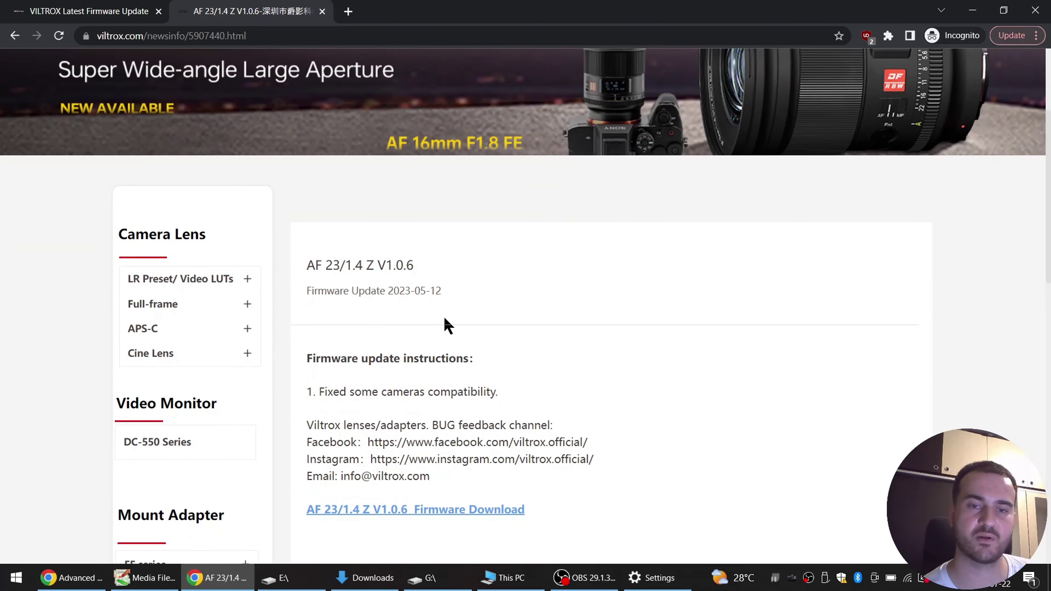
scroll(446, 323, "down", 3)
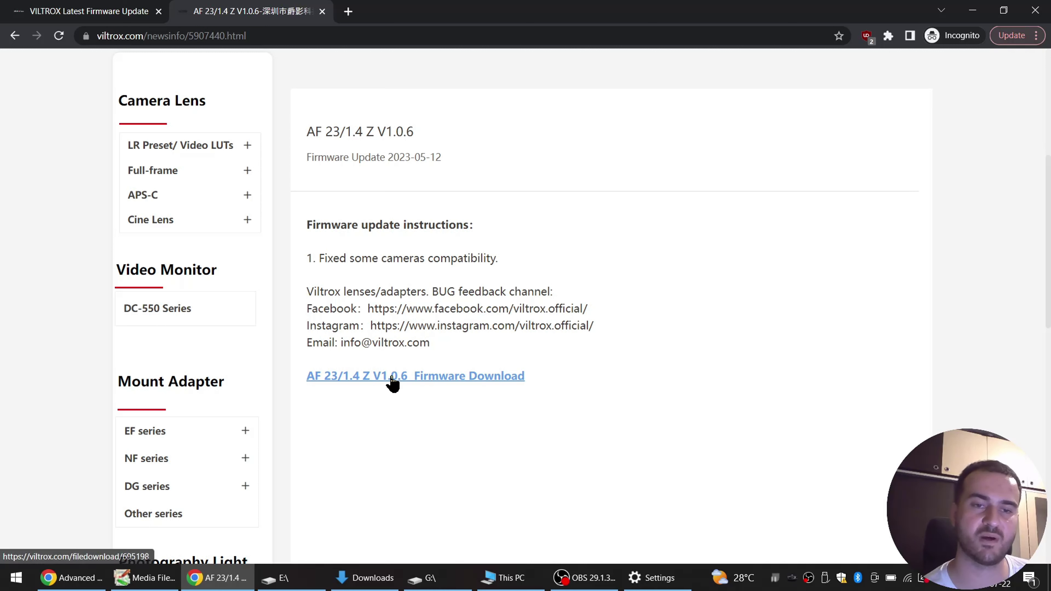
left_click(415, 383)
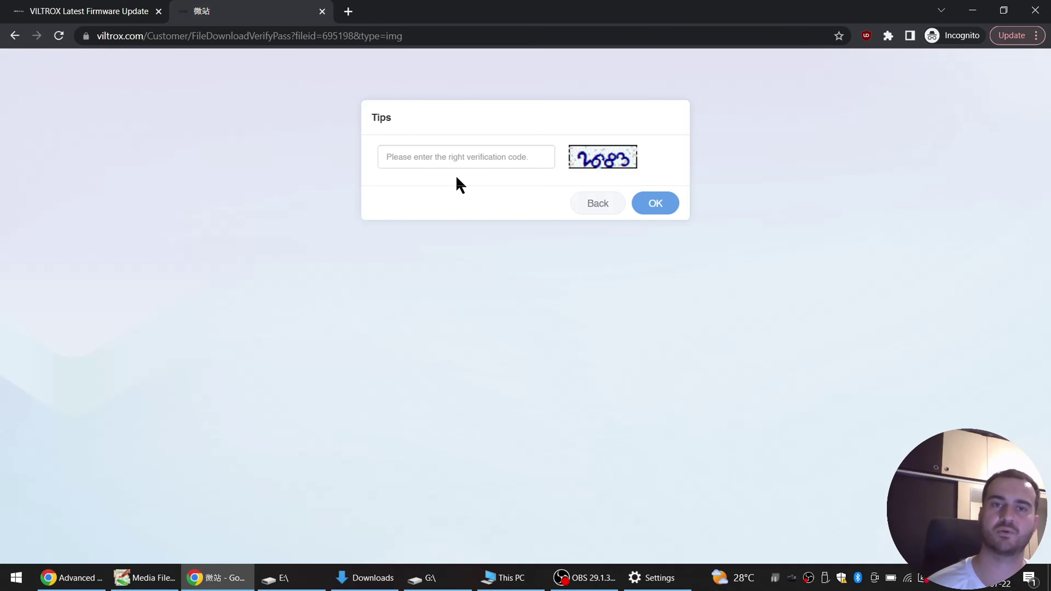
Step: Enter the image verification code to download AF+23+1.4+Z+V1.0.6.zip (10.2 MB)
left_click(481, 155)
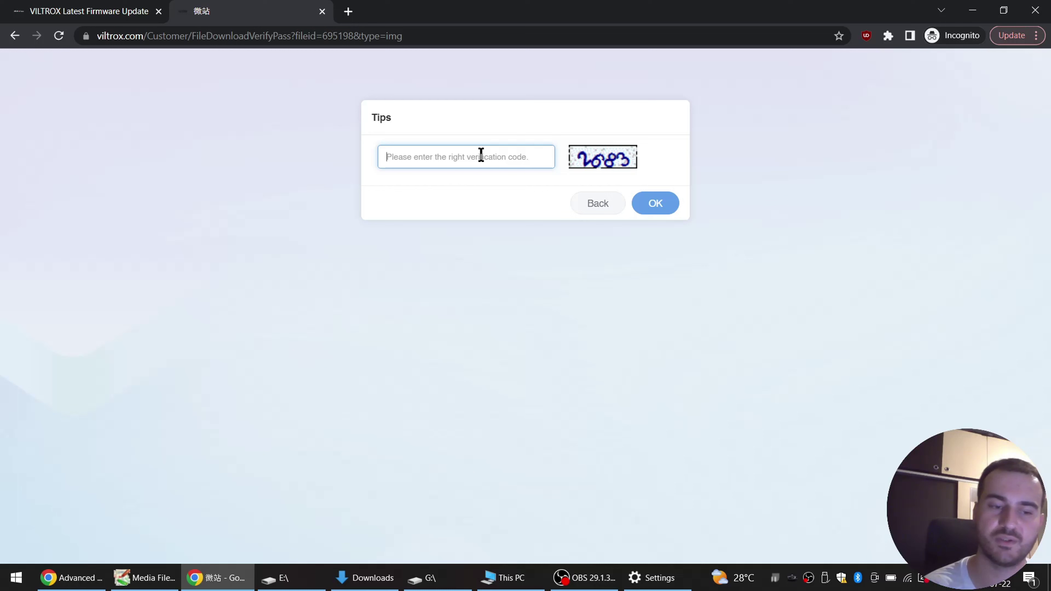
type("26")
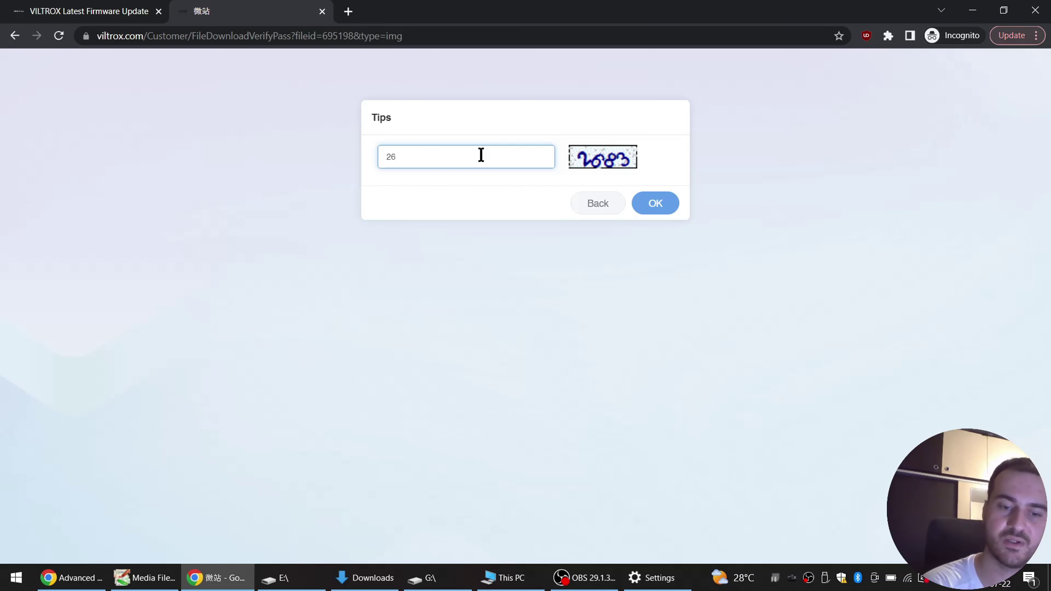
type("83")
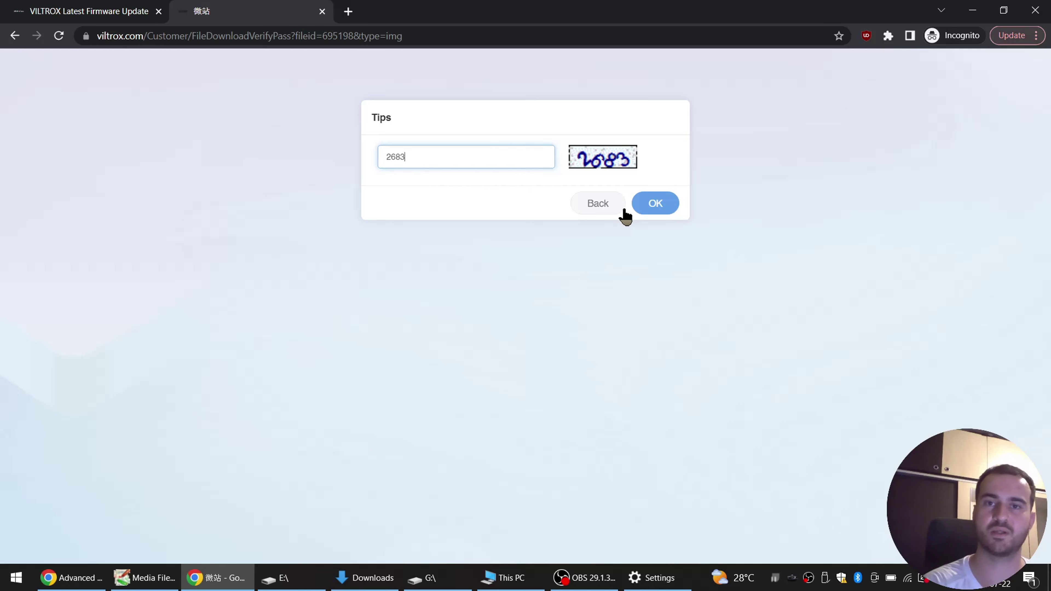
left_click(658, 210)
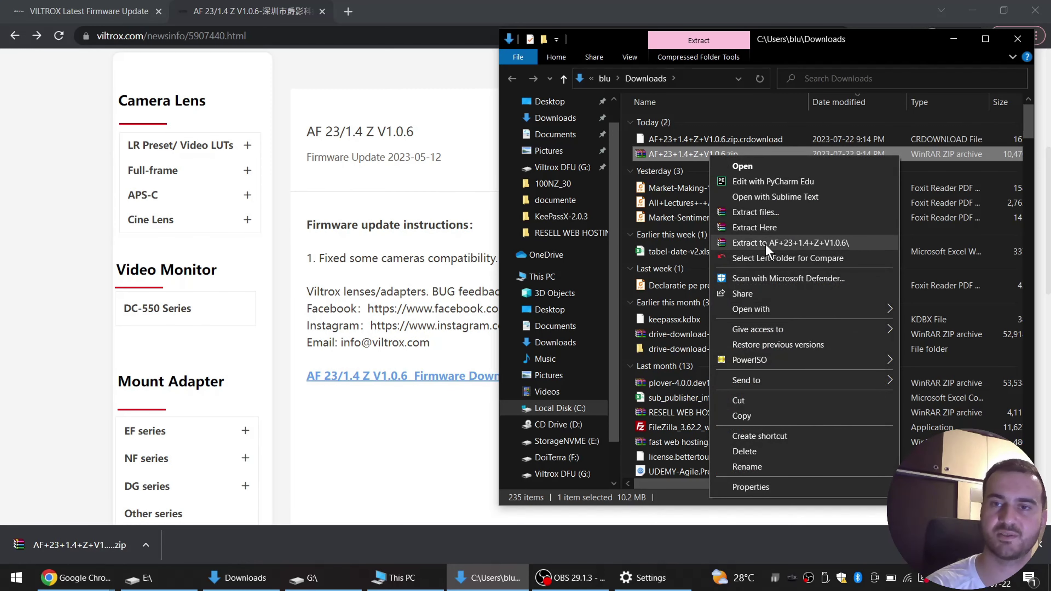
Step: Extract the zip to AF+23+1.4+Z+V1.0.6\ and open that folder of seven files
left_click(751, 241)
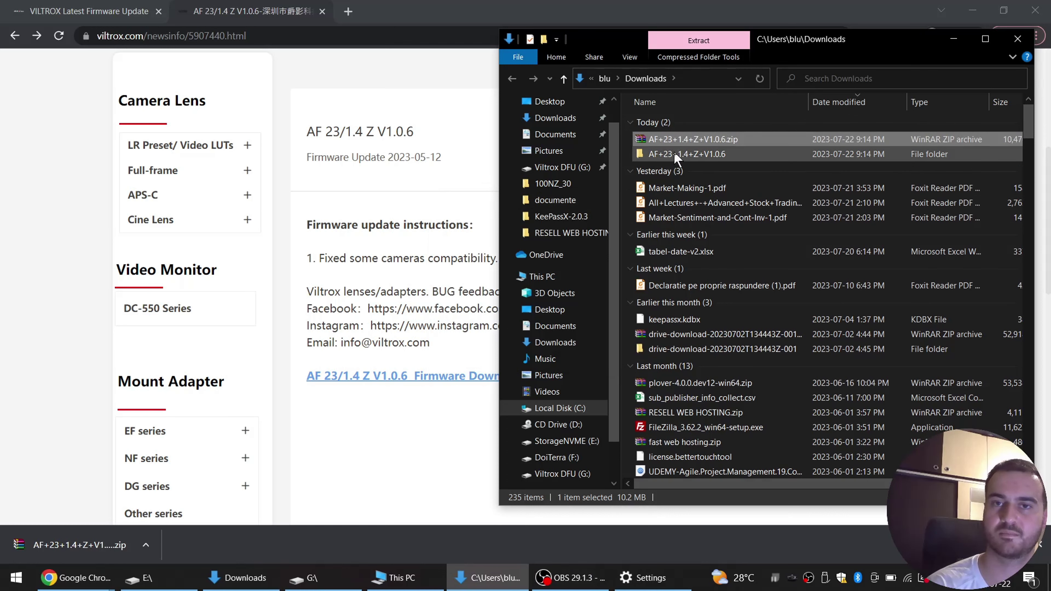
double_click(675, 154)
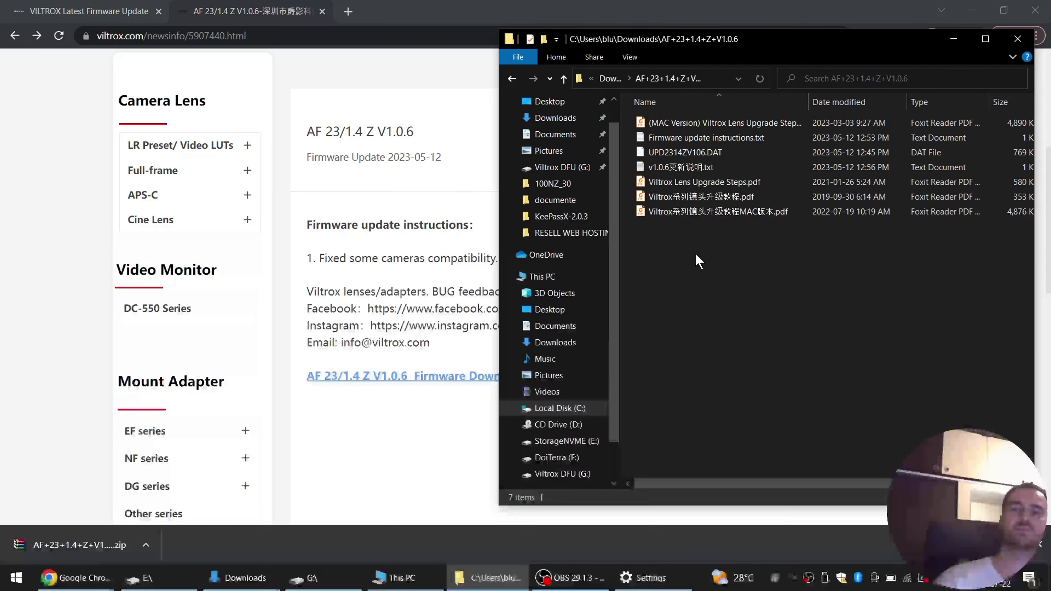
key("super+Right")
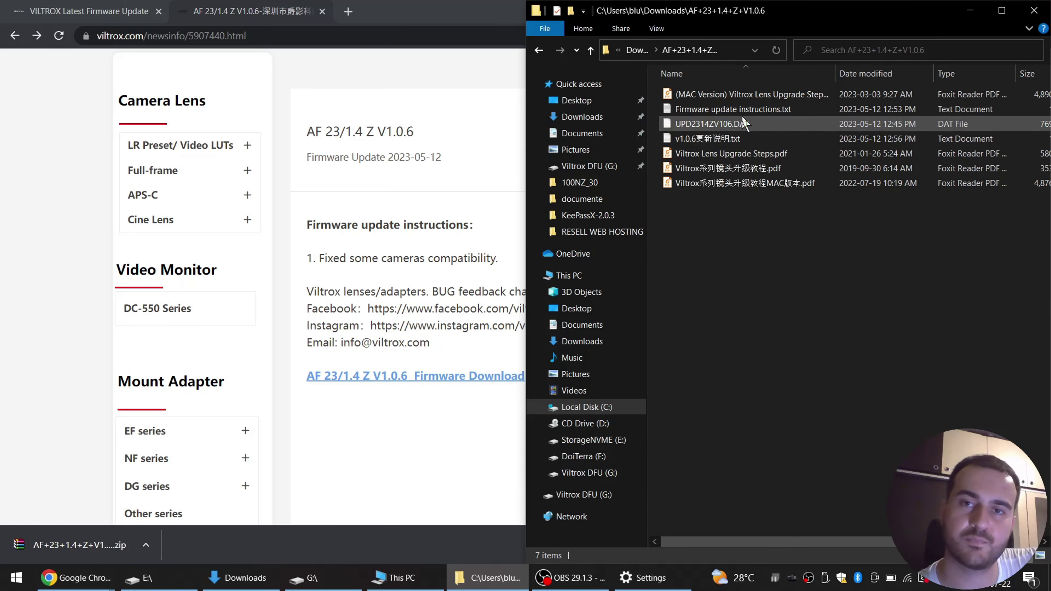
double_click(751, 109)
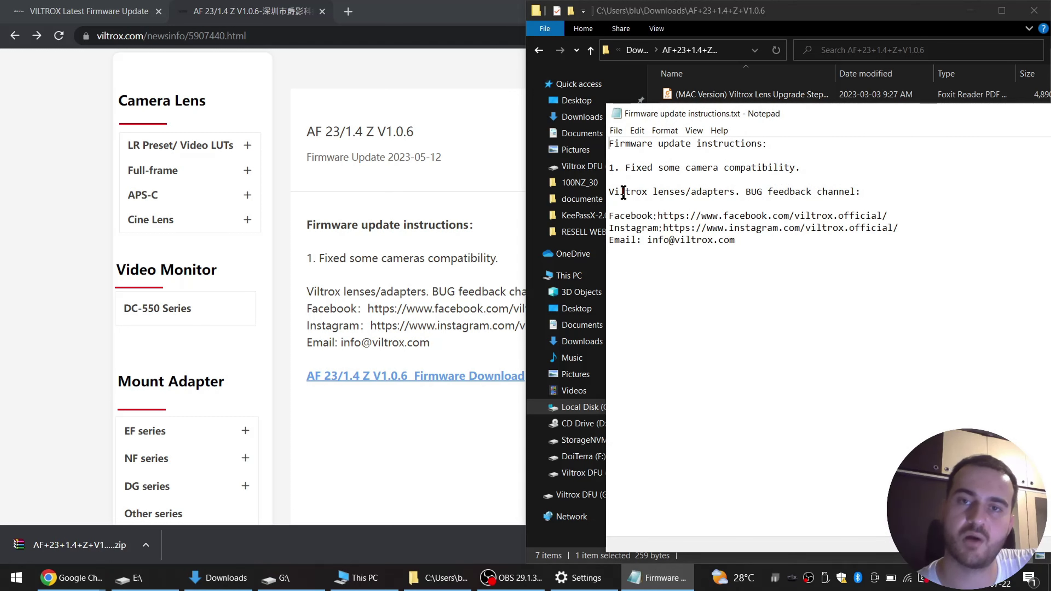
left_click(653, 167)
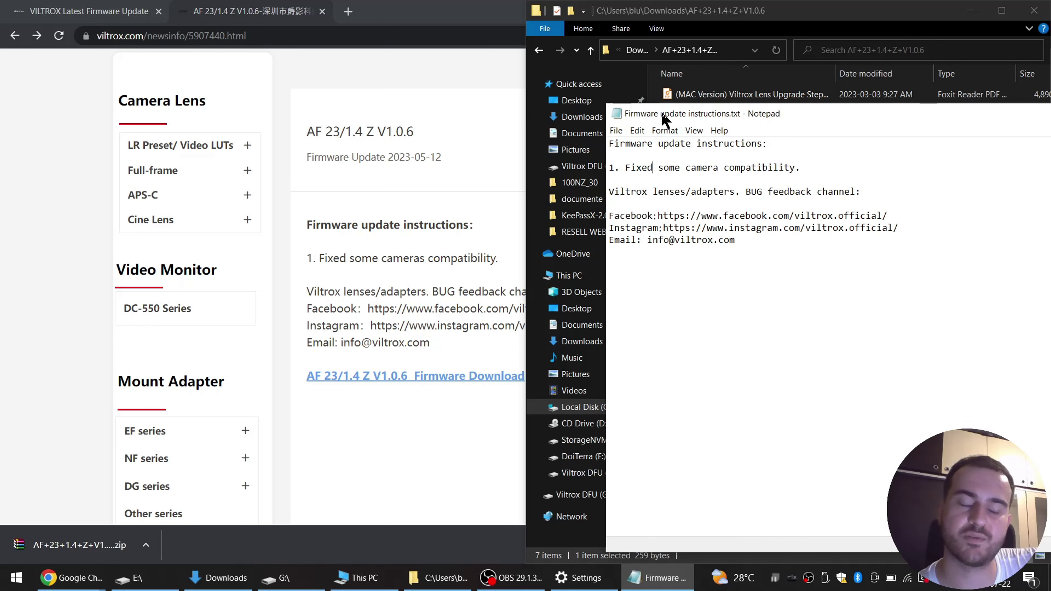
left_click_drag(662, 116, 350, 76)
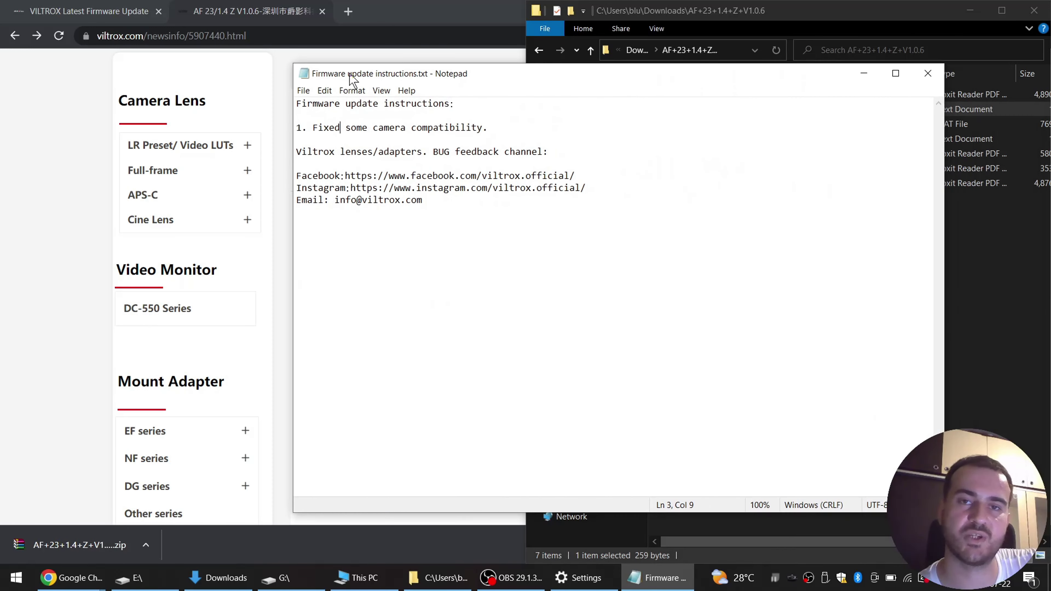
key("alt+F4")
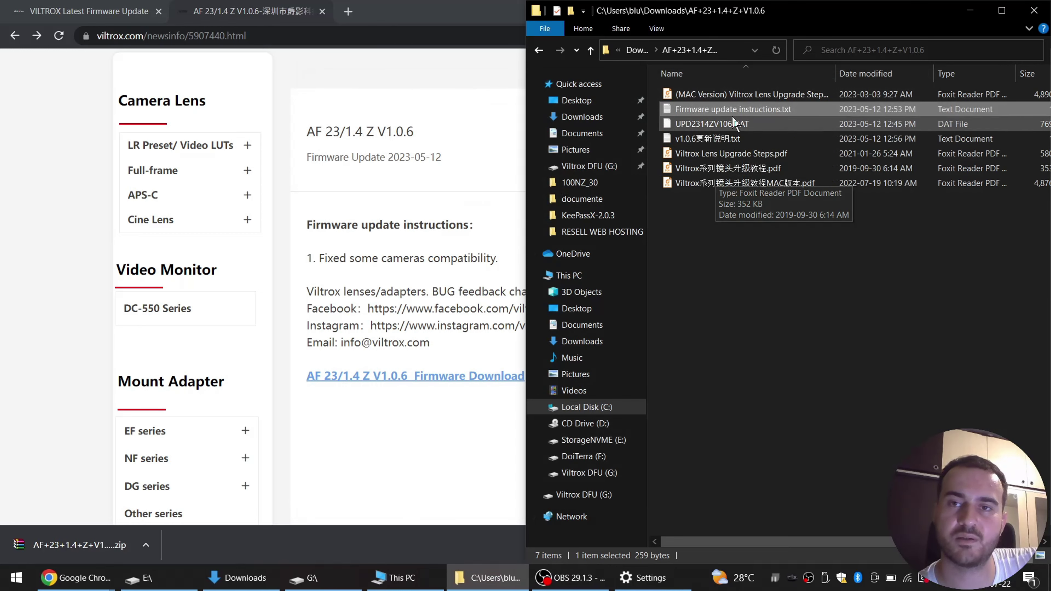
left_click(720, 95)
double_click(720, 152)
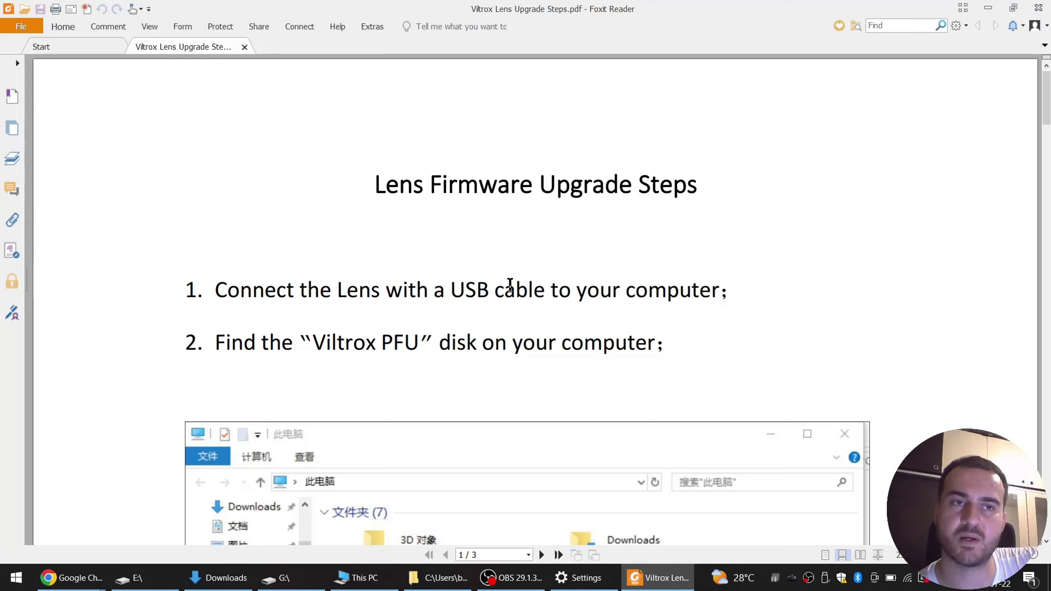
scroll(511, 287, "down", 3)
scroll(510, 289, "down", 15)
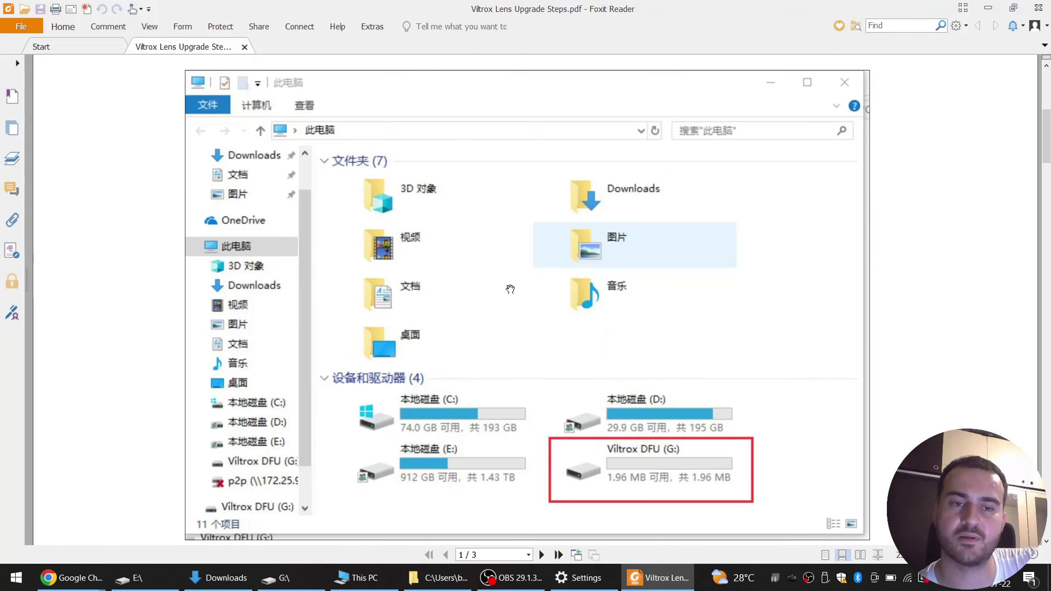
scroll(510, 289, "up", 2)
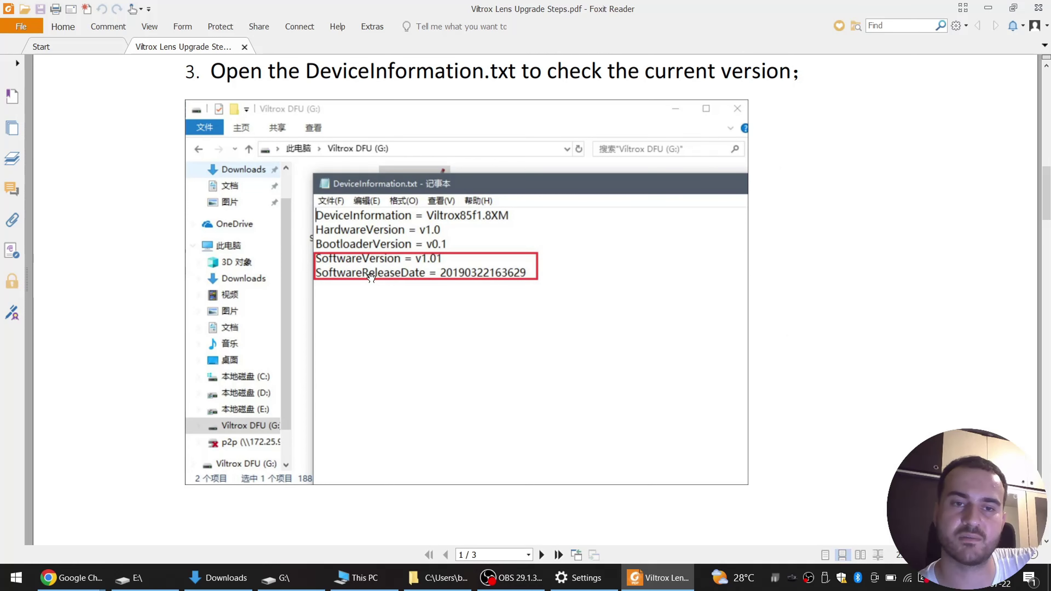
scroll(505, 301, "up", 1)
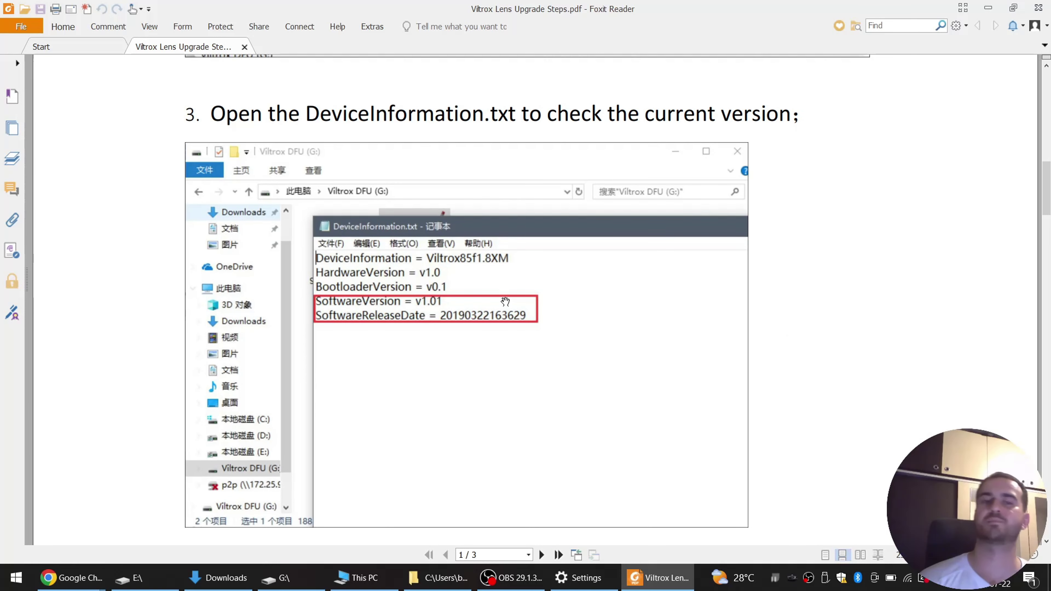
scroll(505, 302, "down", 20)
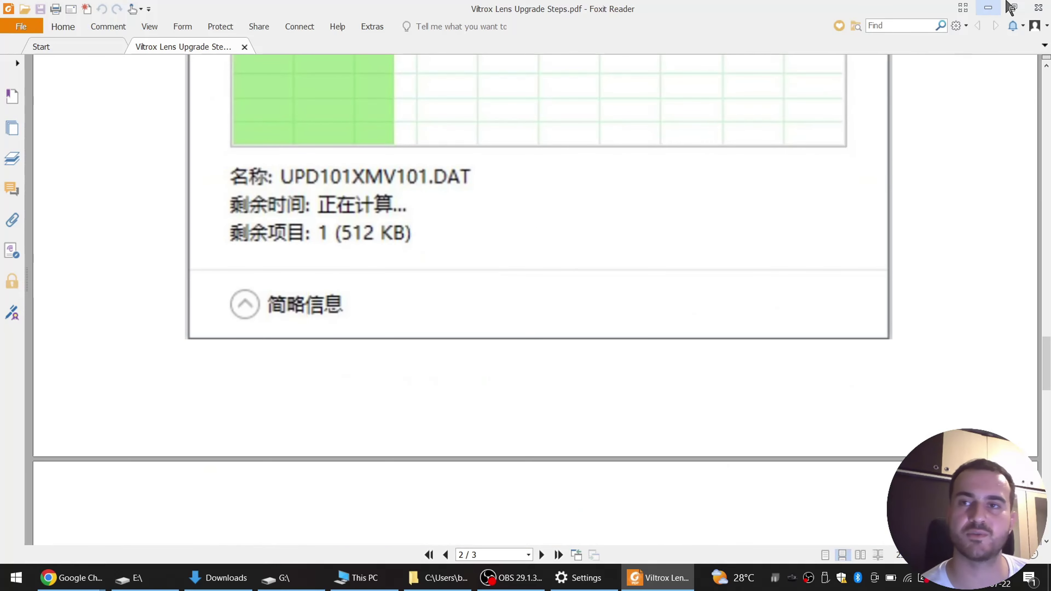
Step: Close the upgrade guide and open a new Explorer window snapped to the left half
left_click(1041, 7)
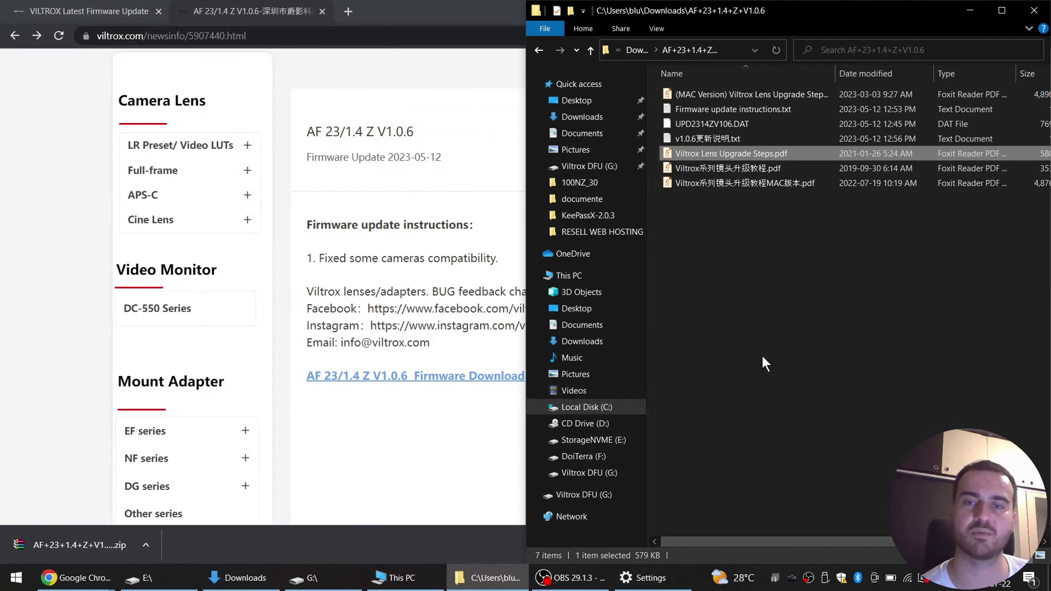
key("super+e")
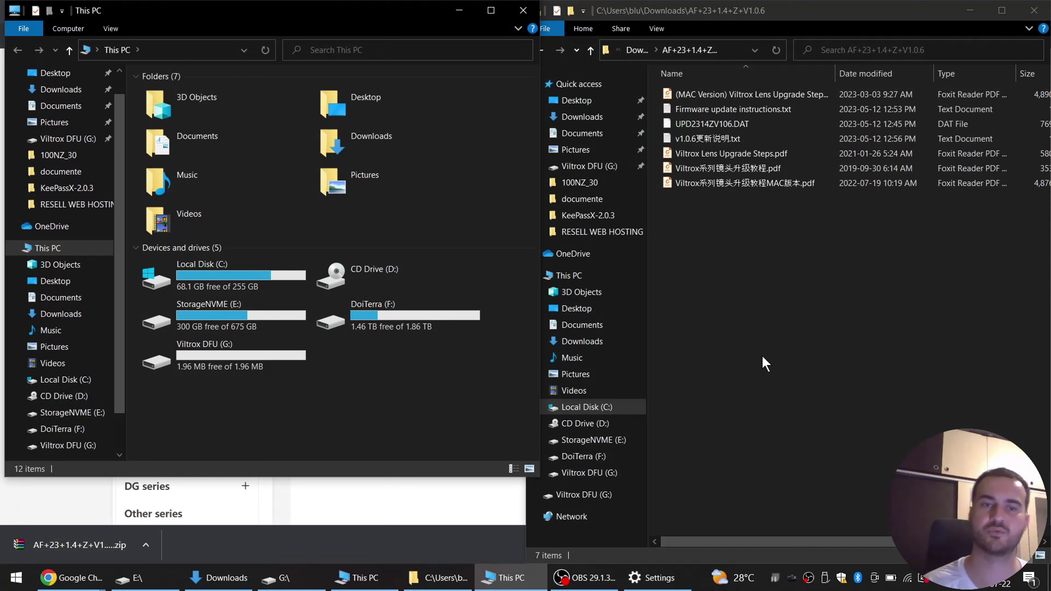
key("super+Left")
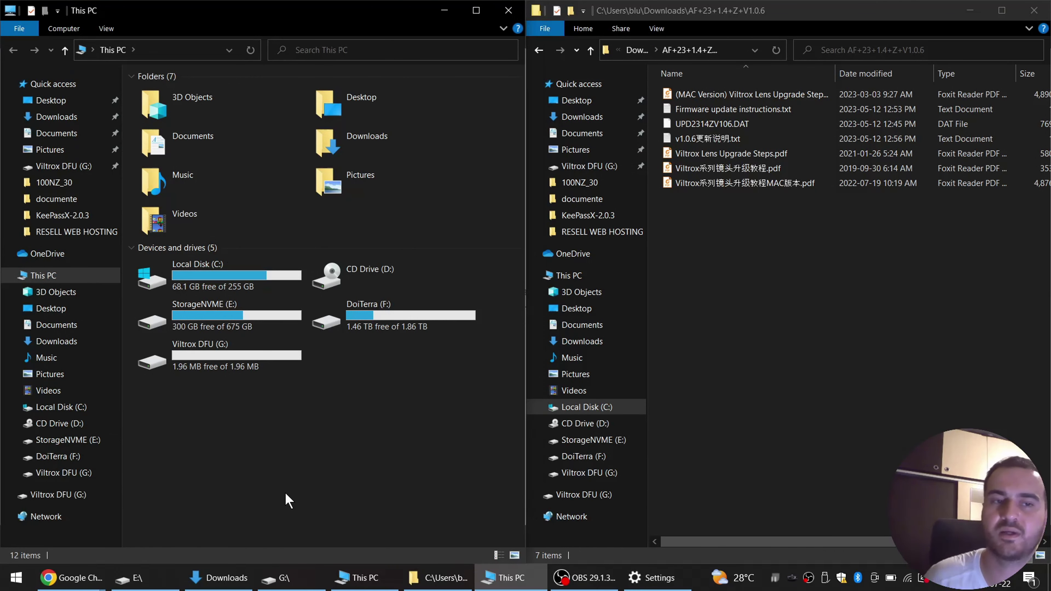
Step: Open DeviceInformation.txt on Viltrox DFU (G:) to read SoftwareVersion v1.0.6
double_click(233, 357)
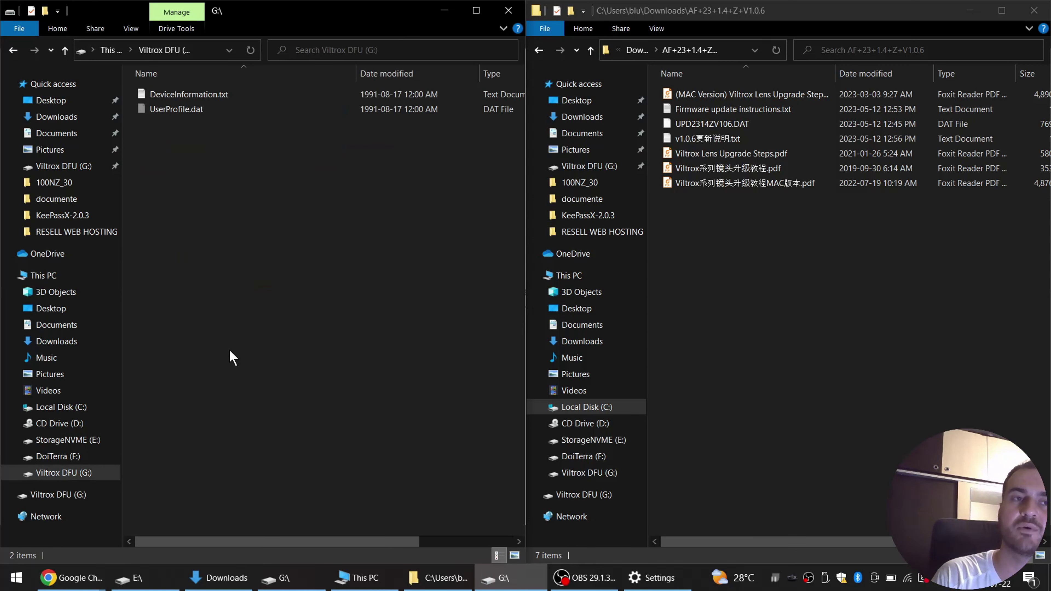
double_click(192, 101)
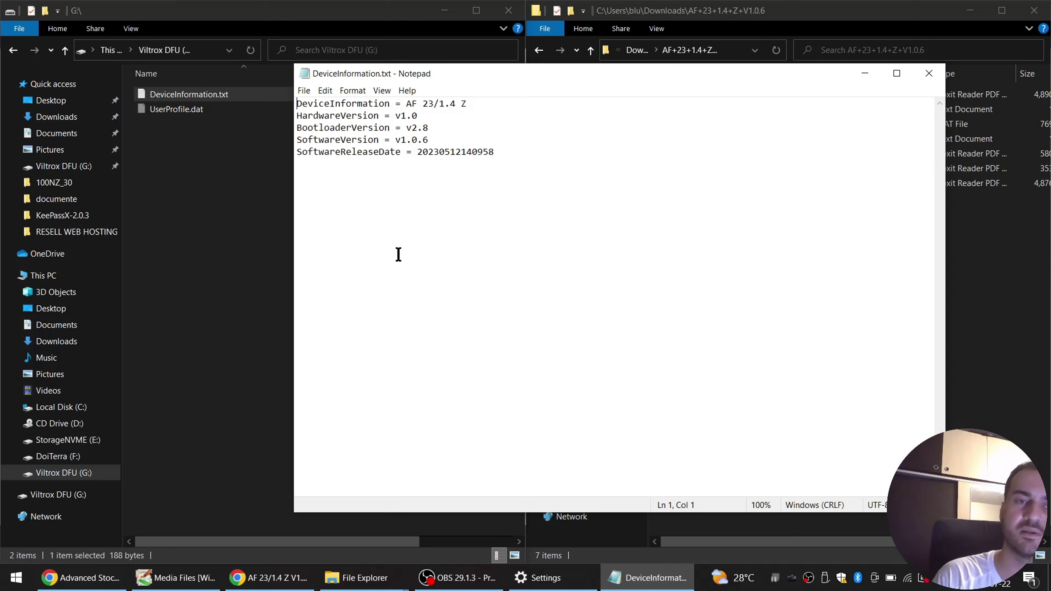
left_click(418, 141)
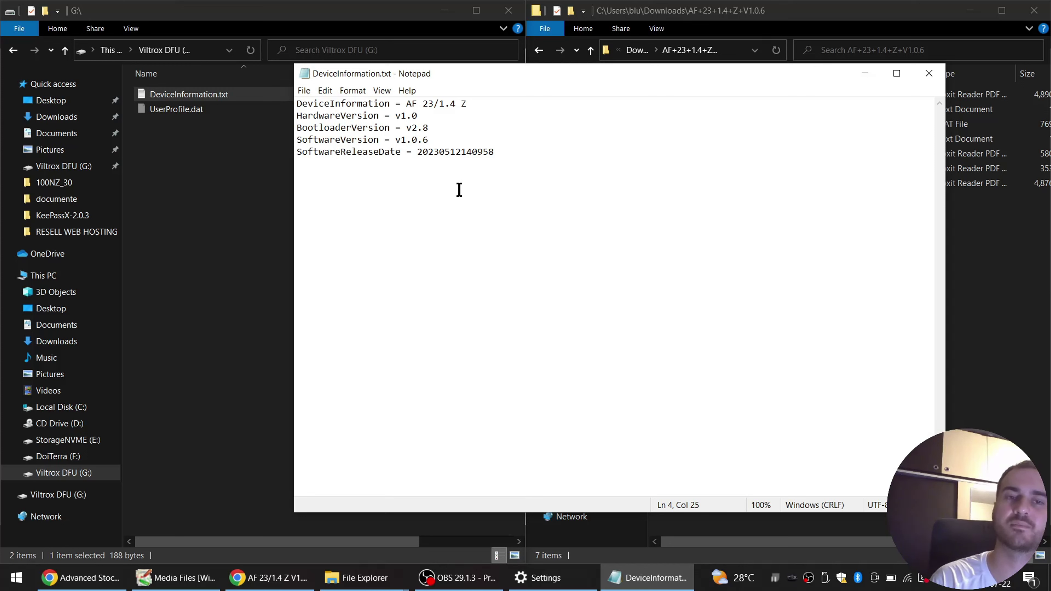
Step: Close the info file, then drag UPD2314ZV106.DAT onto Viltrox DFU (G:) and choose Copy here
left_click(929, 74)
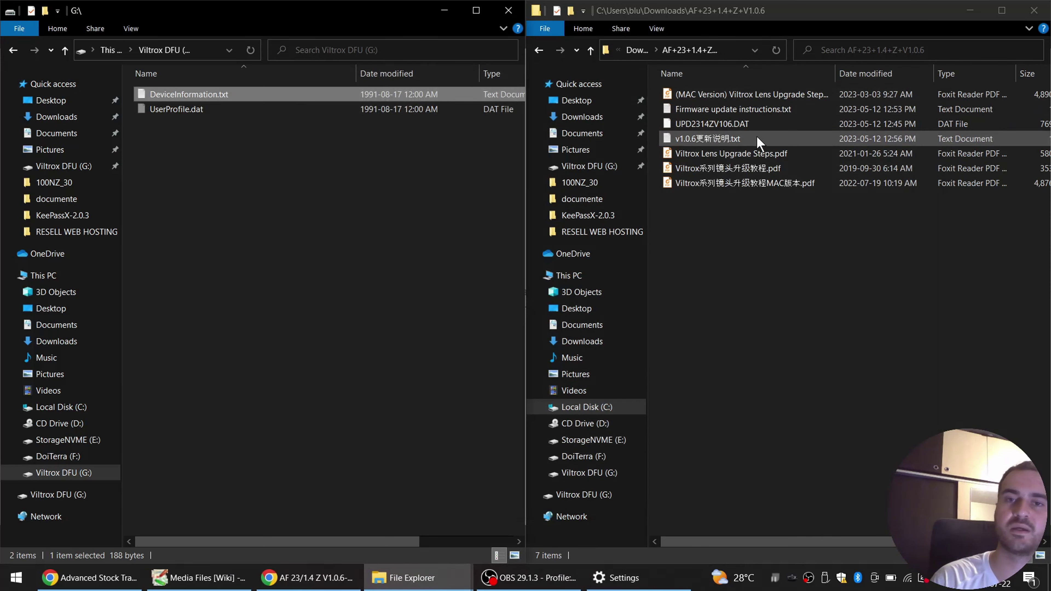
left_click(718, 126)
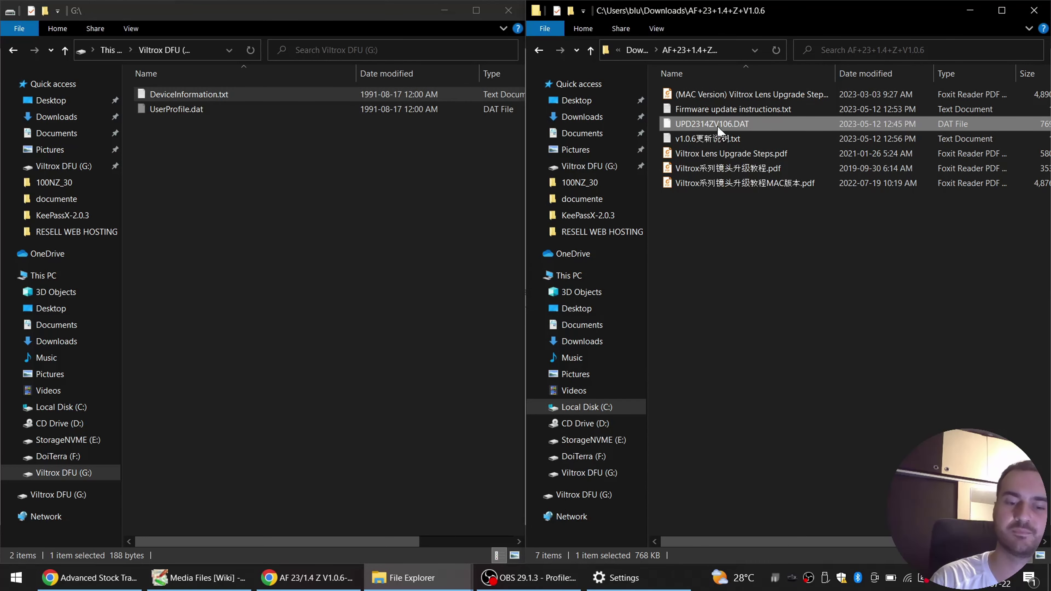
left_click_drag(718, 128, 459, 252)
left_click(476, 260)
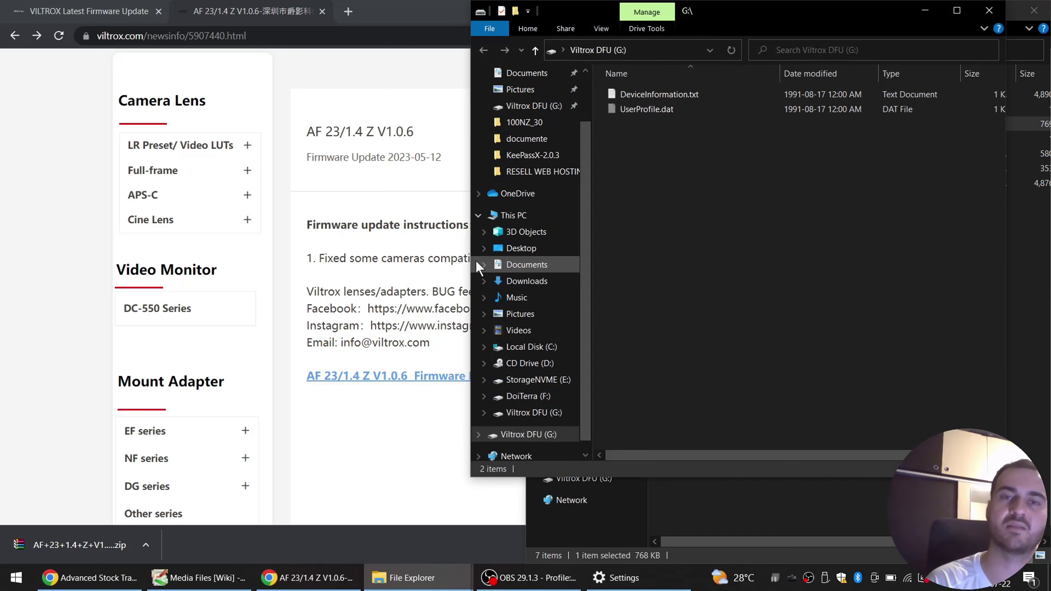
left_click(646, 94)
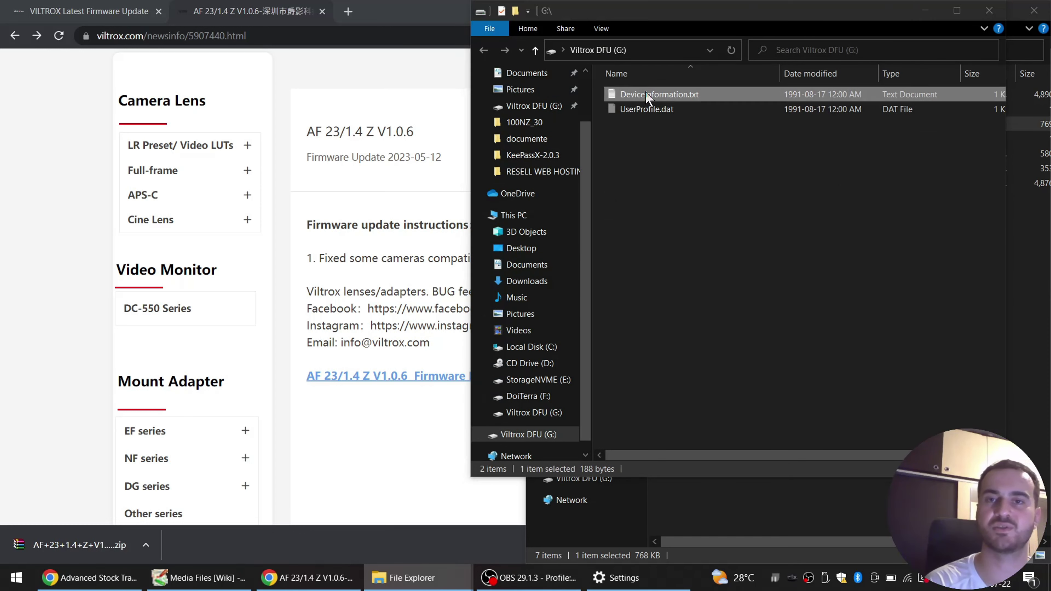
double_click(645, 94)
left_click(480, 244)
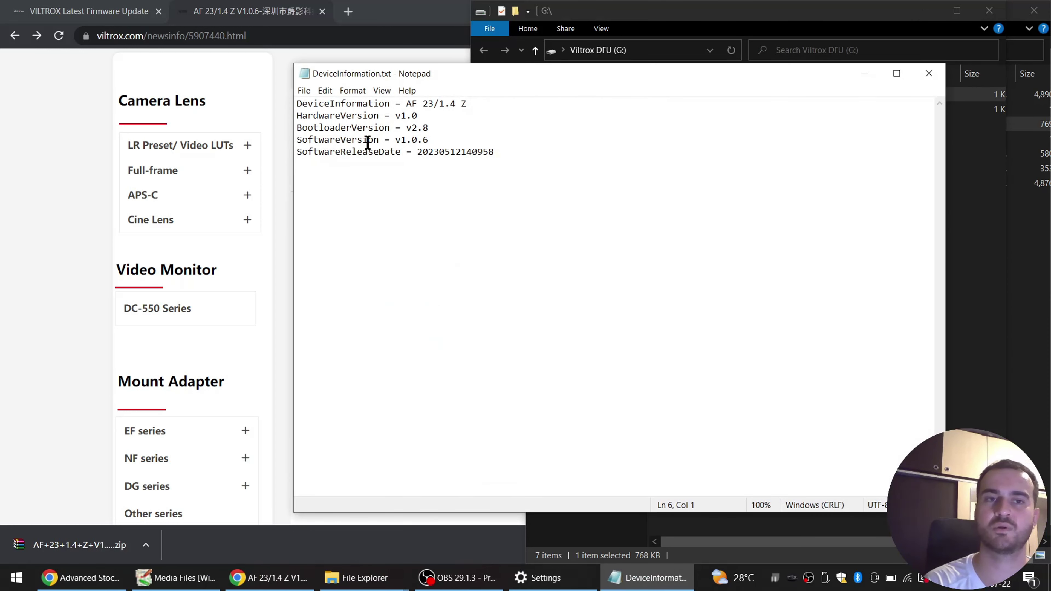
left_click(408, 141)
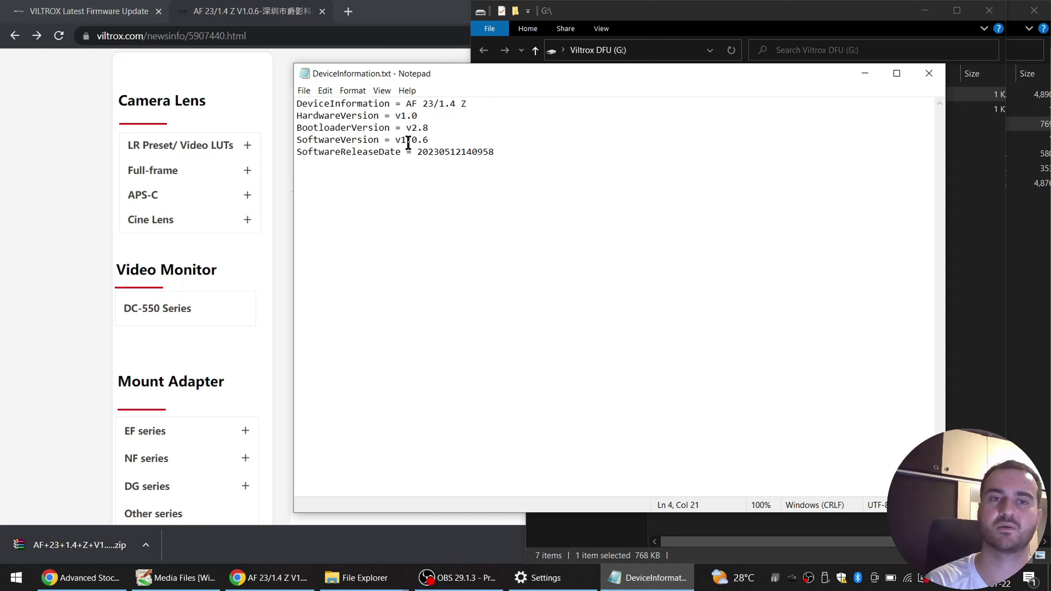
left_click(469, 163)
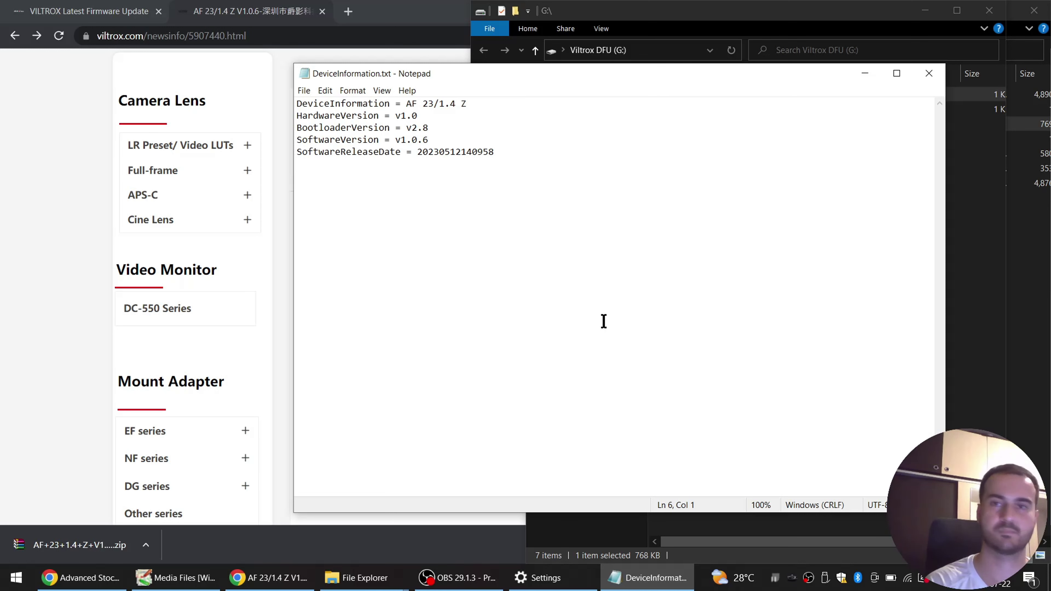
key("alt+Tab")
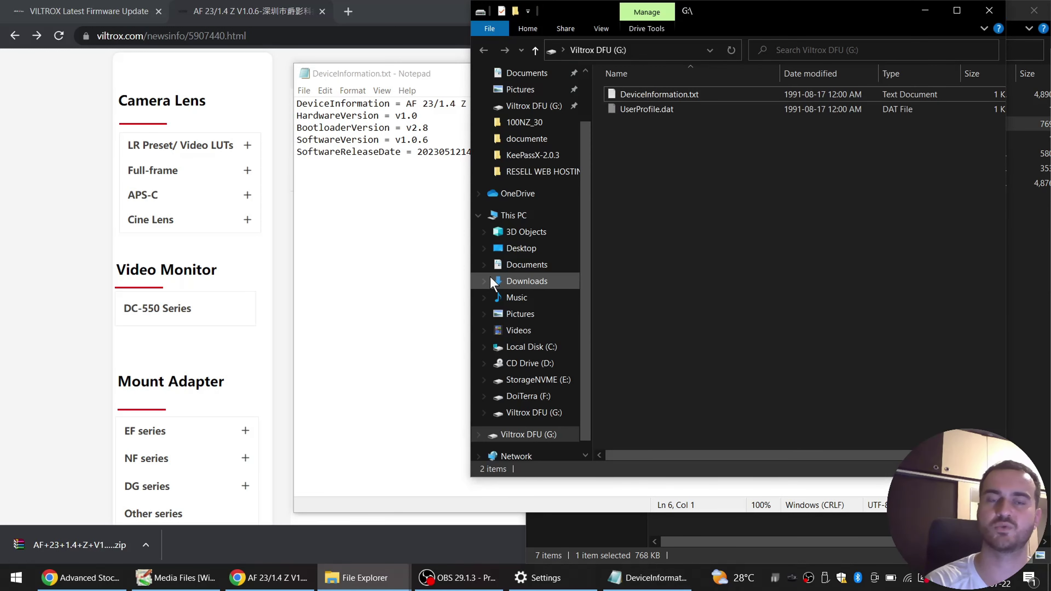
left_click(373, 261)
left_click(976, 287)
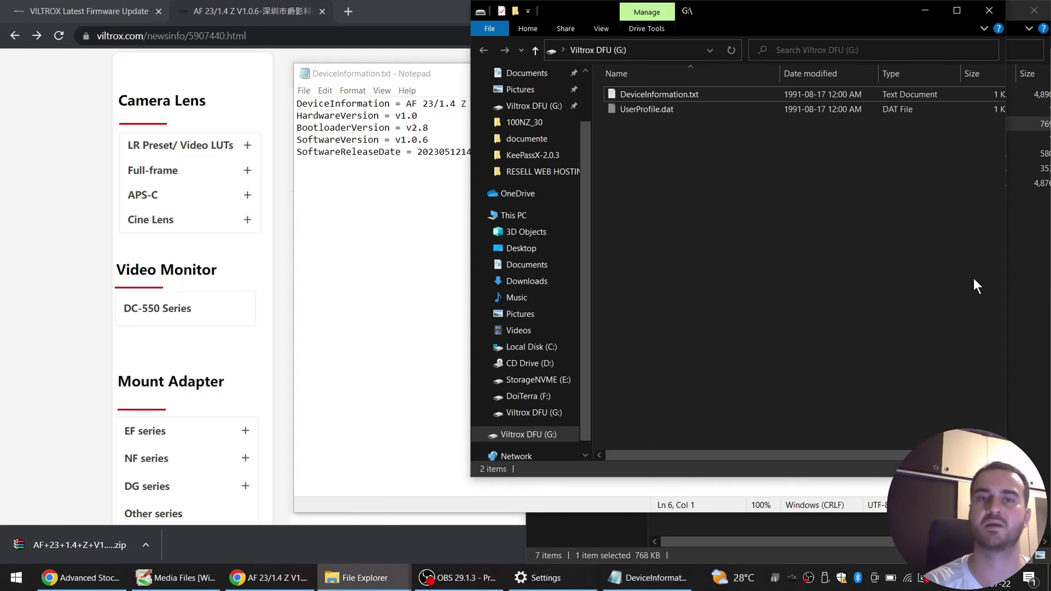